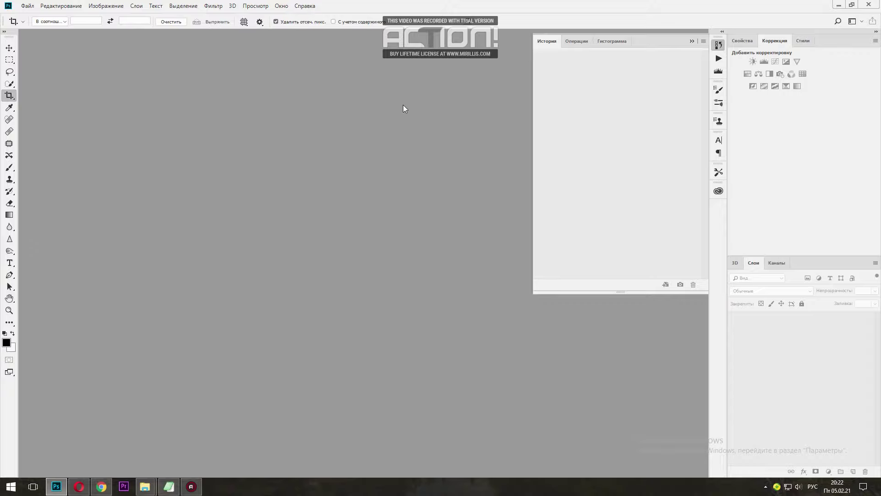
Step: Open the photo InVVPByQFuE.jpg, assigning the working-space profile Adobe RGB (1998), and activate the Move tool
left_click(10, 486)
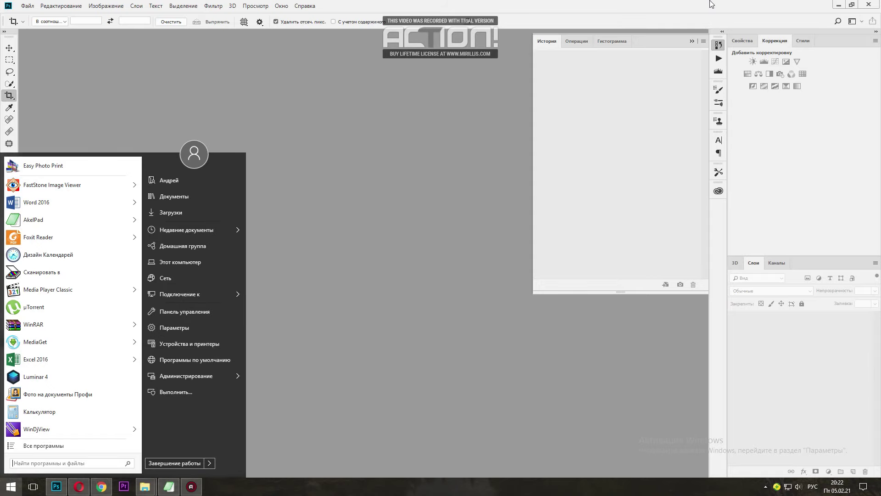
left_click_drag(399, 5, 471, 17)
left_click_drag(17, 73, 180, 368)
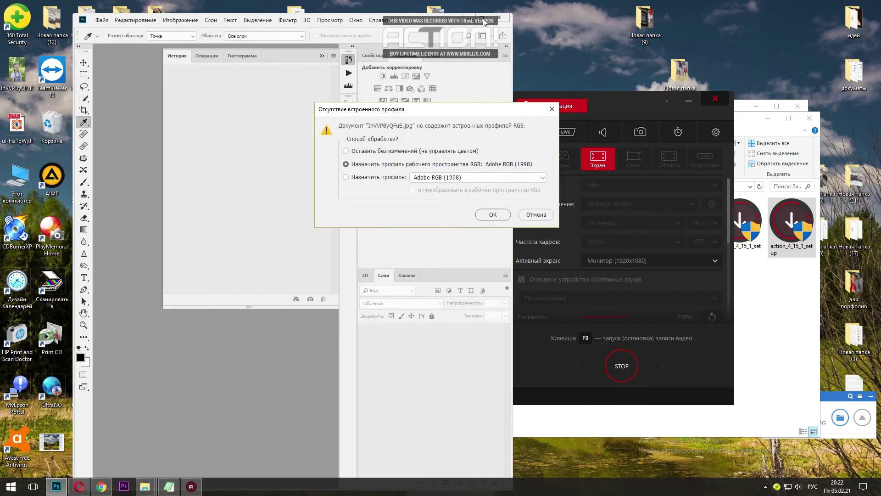
left_click(492, 214)
left_click(480, 18)
key("c")
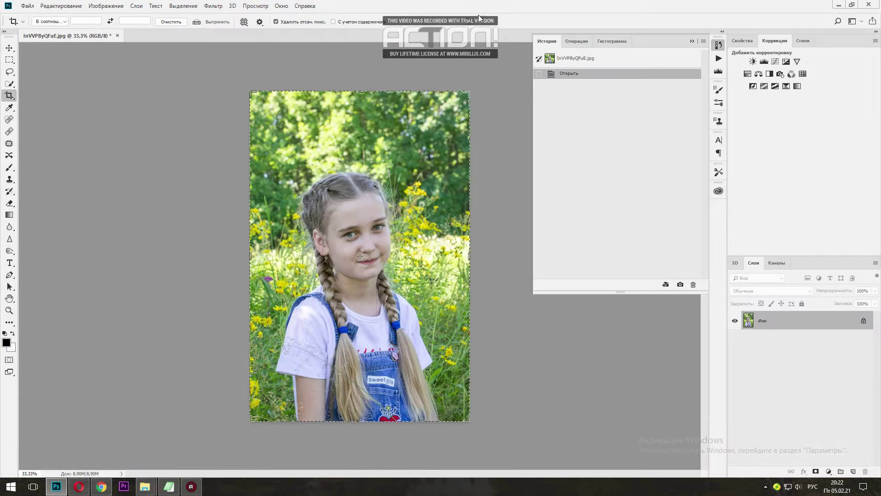
left_click(9, 47)
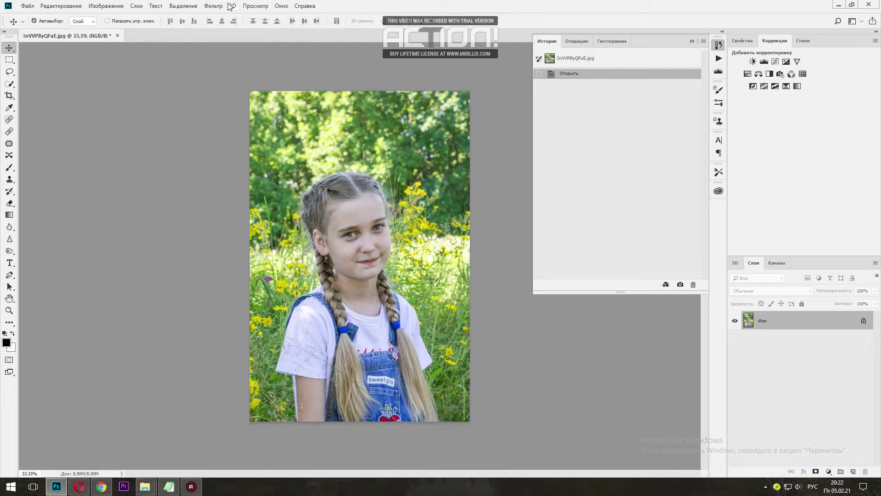
Step: Run the "частотное продвинутое" frequency separation action on the photo, accepting its preset Gaussian Blur radii
left_click(577, 41)
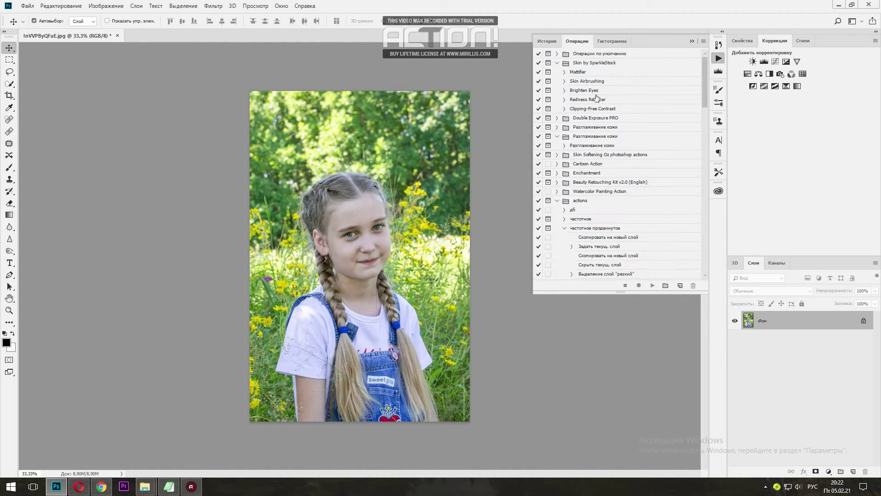
scroll(595, 216, "down", 2)
scroll(595, 216, "down", 2)
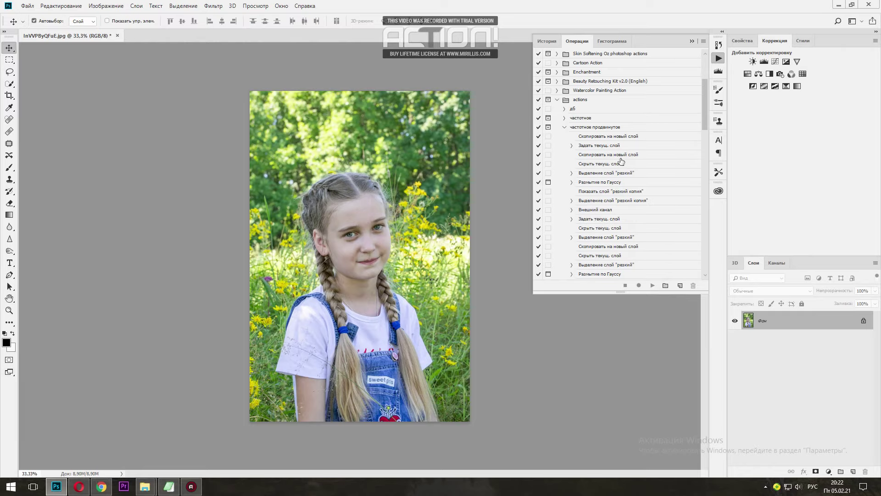
left_click(592, 128)
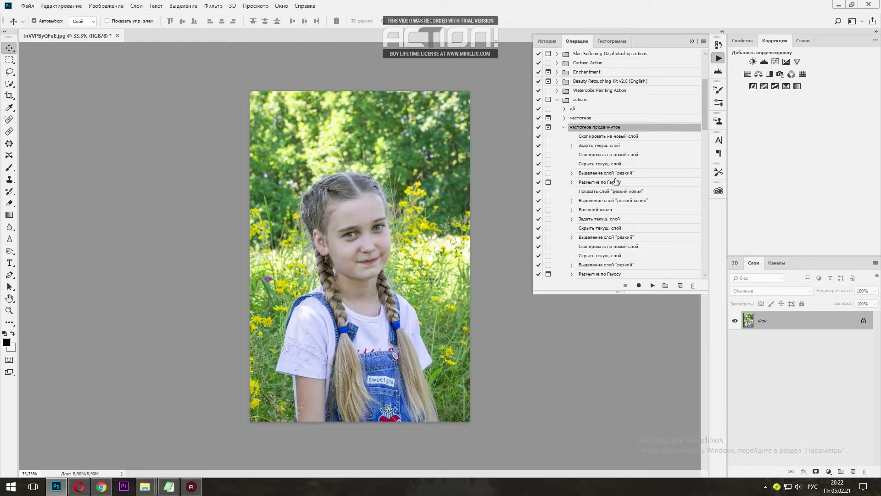
left_click(652, 285)
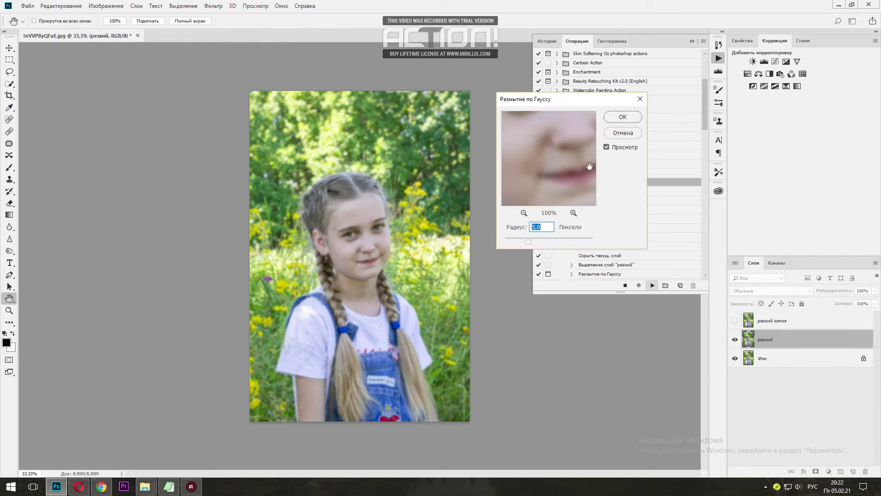
left_click(626, 117)
left_click(625, 117)
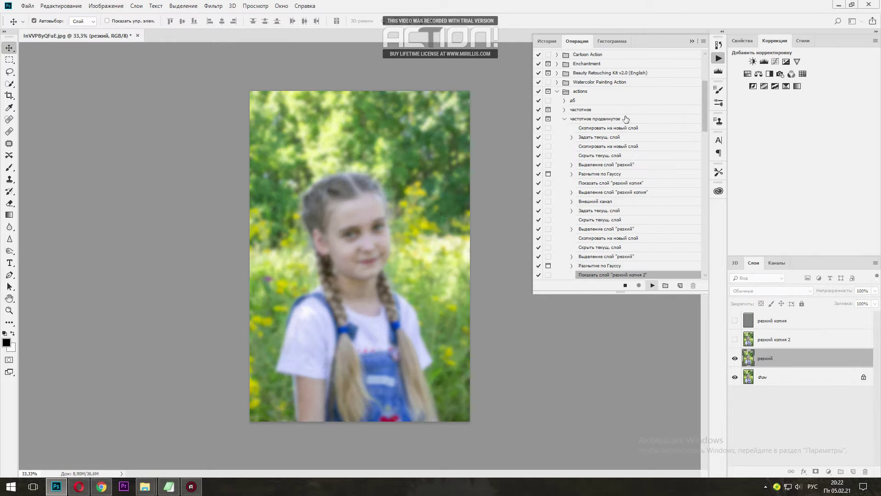
left_click(625, 116)
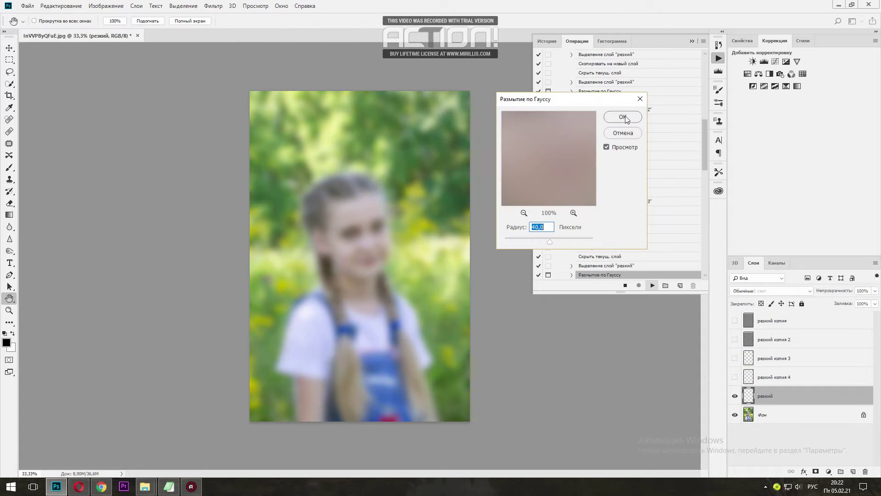
left_click(625, 117)
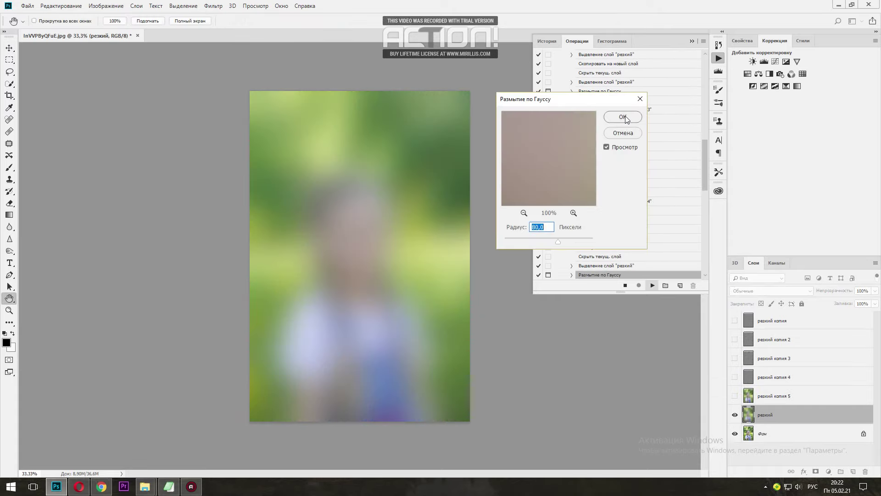
left_click(625, 117)
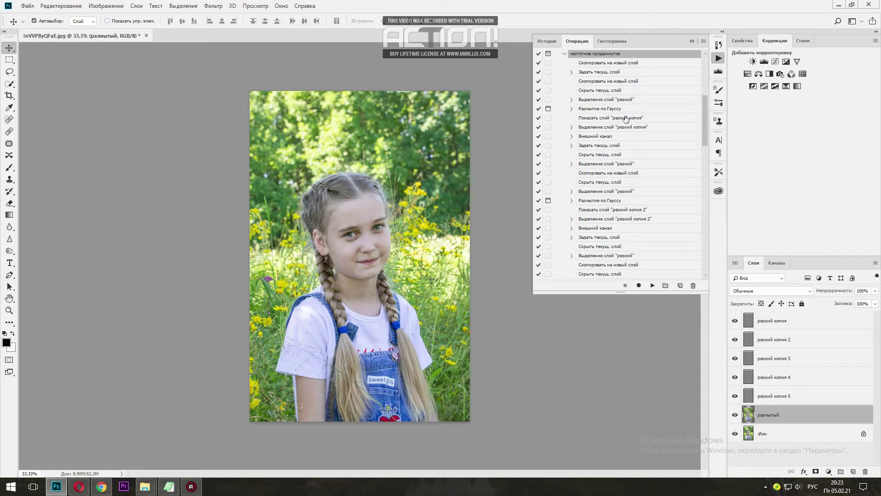
Step: Run action 13 from the numbered color effects on the "размытый" layer
scroll(670, 183, "down", 3)
left_click_drag(703, 132, 697, 284)
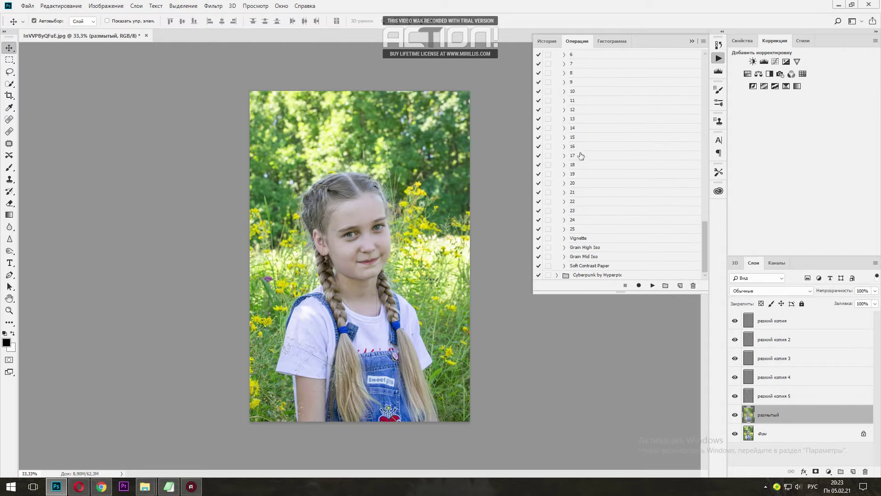
left_click(580, 120)
left_click(652, 286)
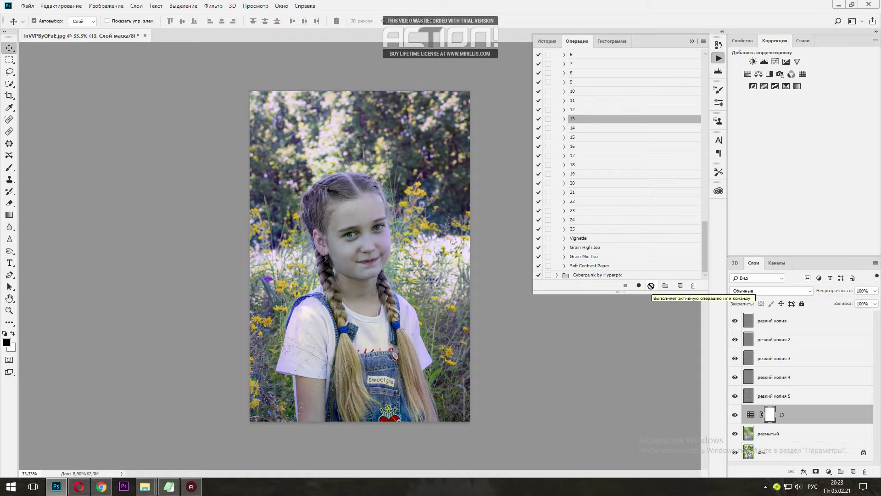
Step: Undo the color lookup layer's change and run action 13 again on the background layer
left_click(546, 40)
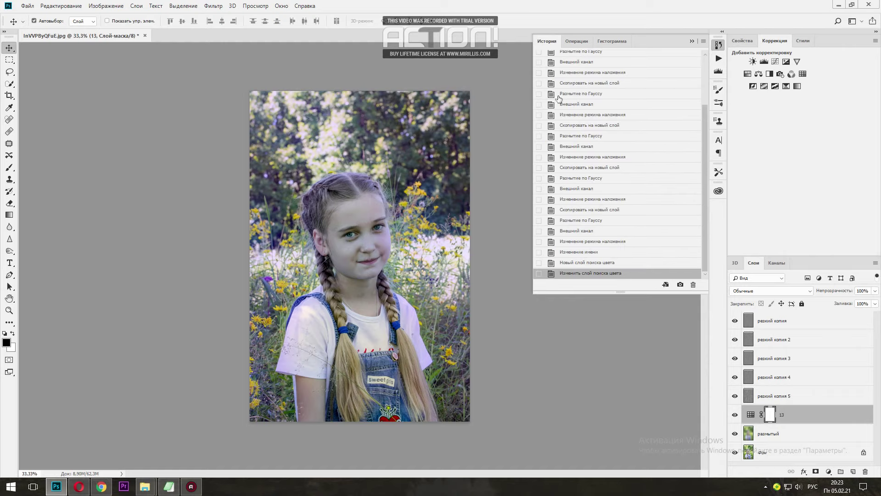
left_click(591, 262)
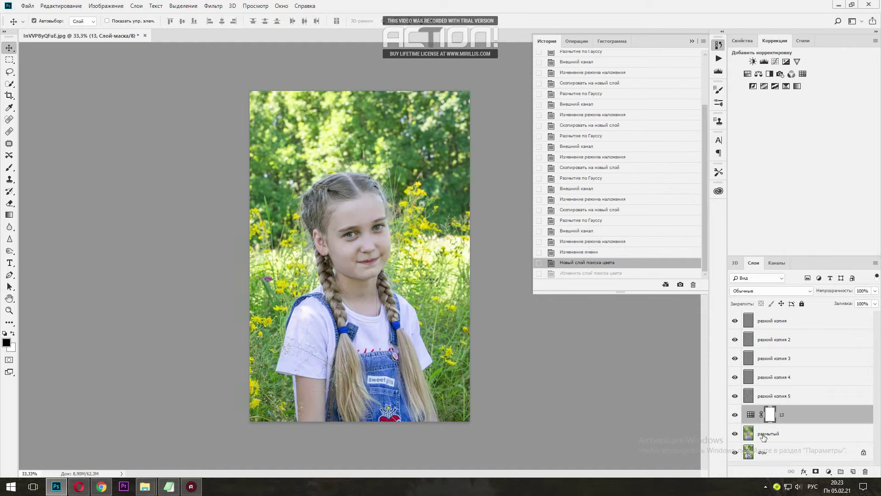
left_click(760, 451)
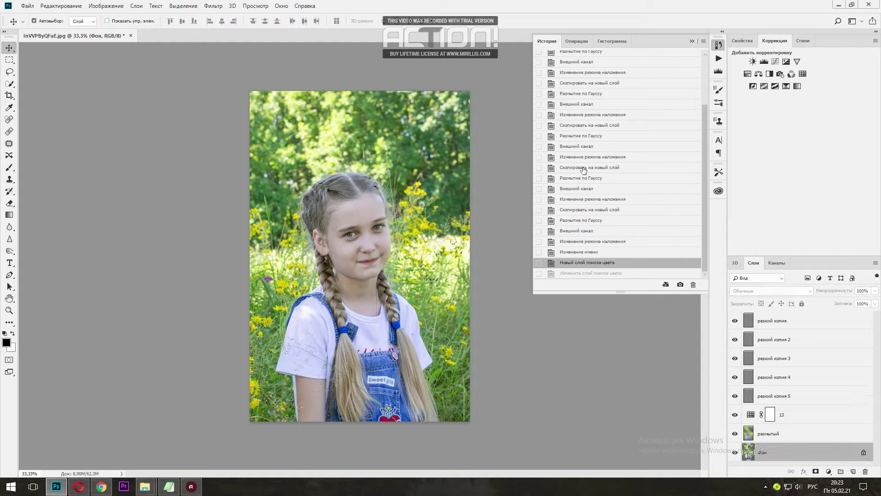
left_click(577, 41)
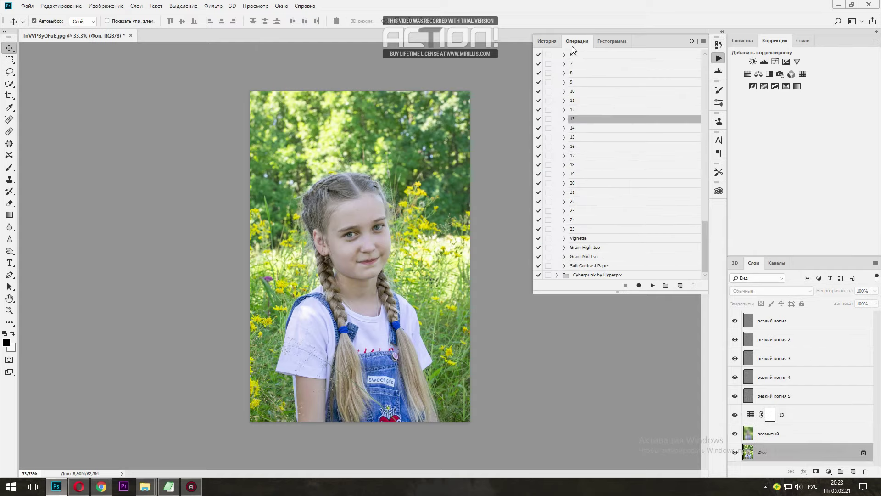
left_click(653, 285)
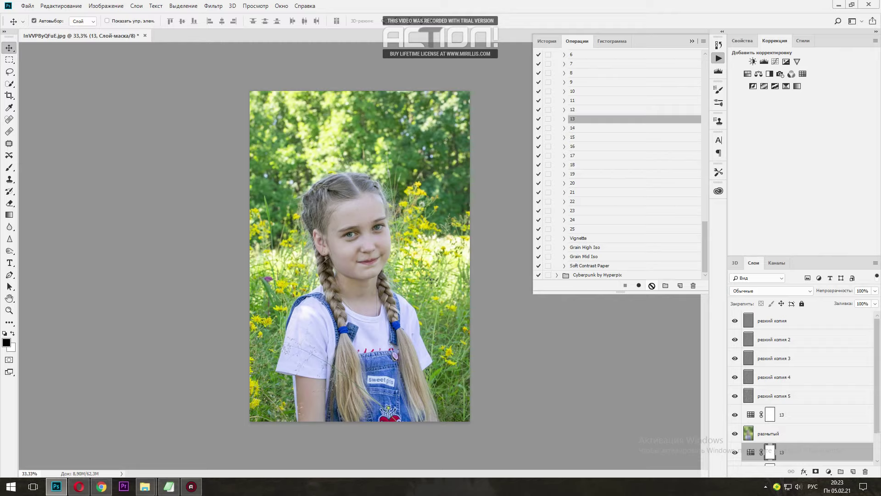
Step: Restore the photo to its opening snapshot in the history
left_click(546, 41)
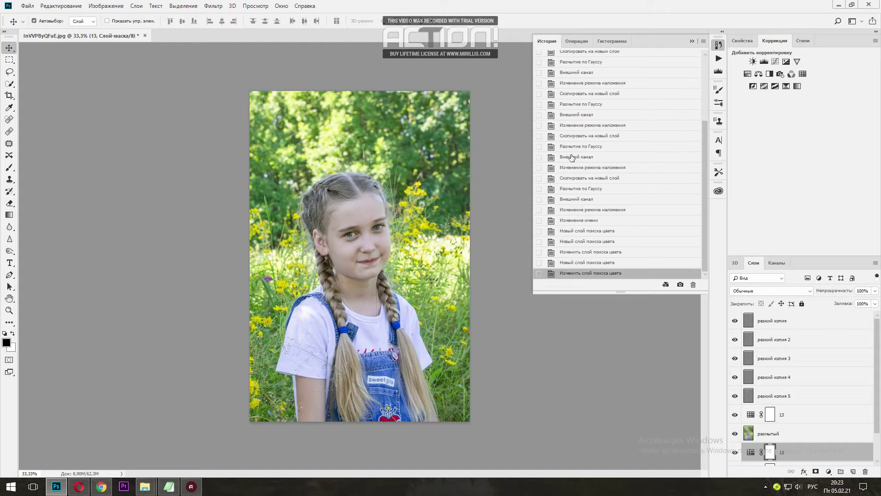
scroll(571, 157, "up", 2)
left_click(573, 59)
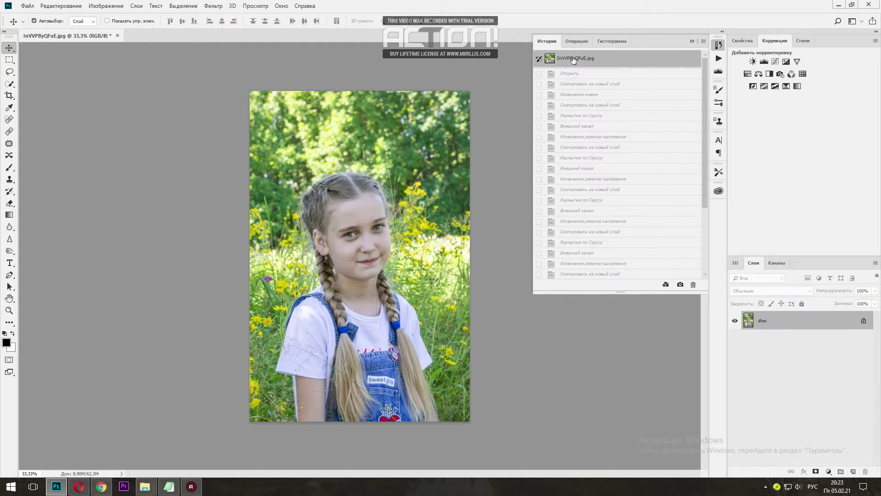
Step: Convert the locked background into a regular layer and run action 13 on it
left_click(863, 321)
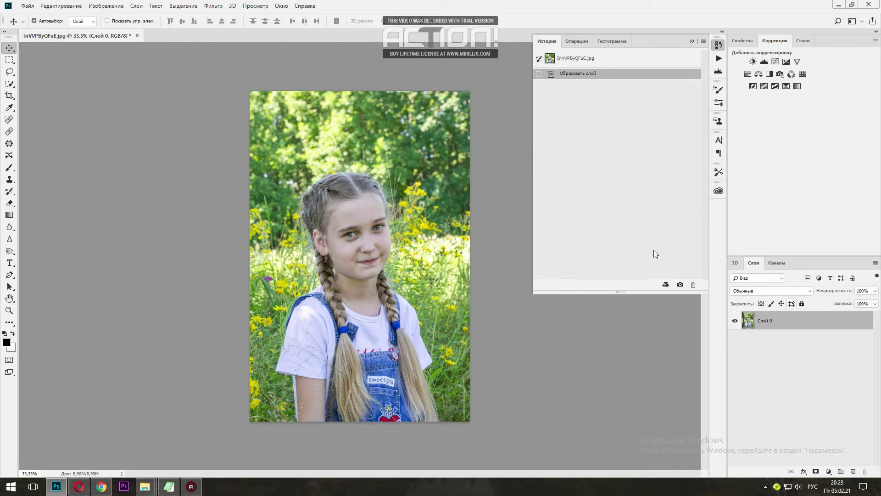
left_click(576, 41)
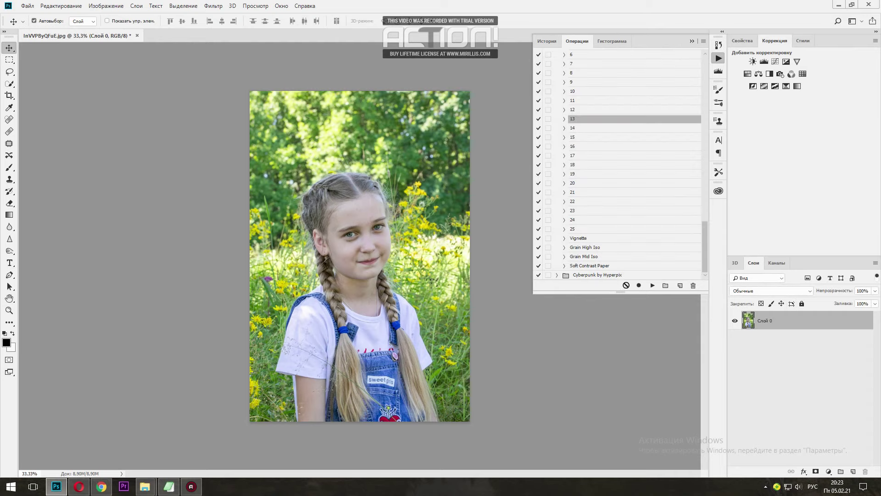
left_click(654, 285)
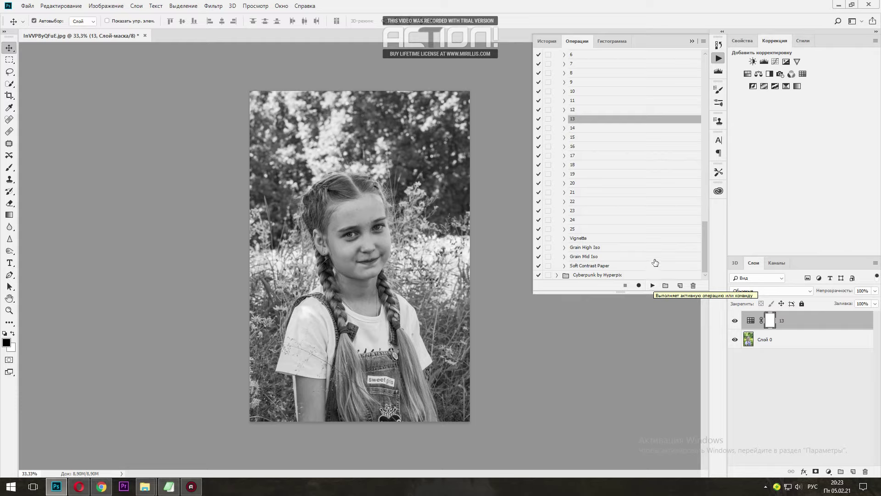
Step: Restore the photo to its opening snapshot and run action 22 on the background layer
left_click(542, 42)
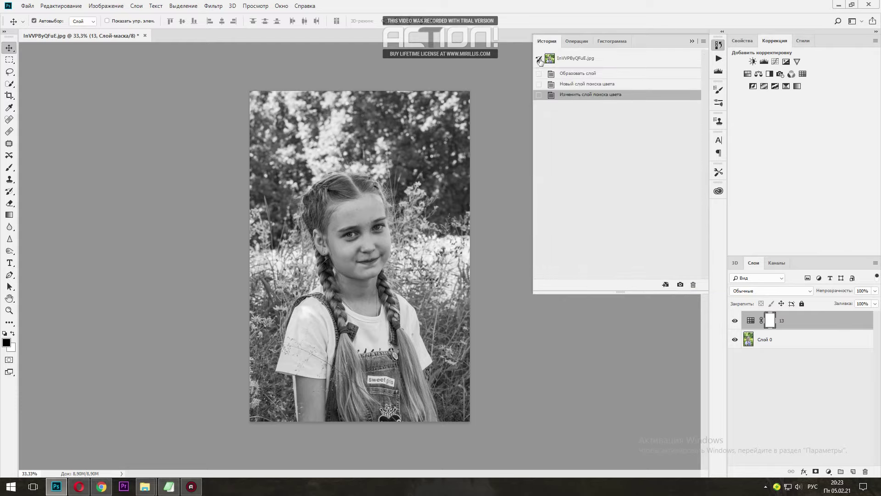
left_click(577, 62)
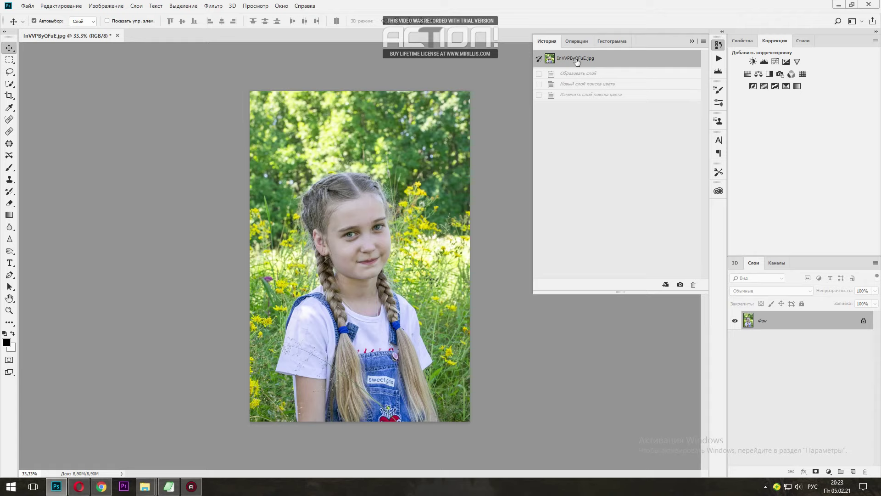
left_click(577, 41)
left_click(572, 202)
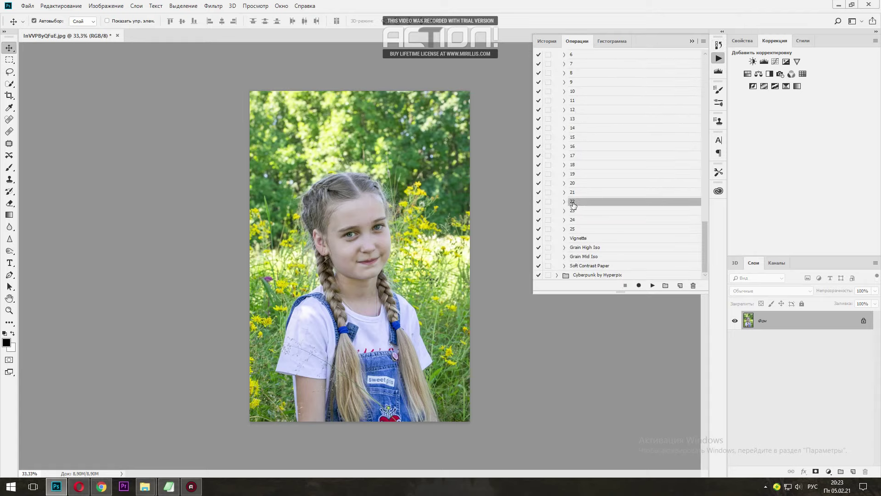
left_click(652, 286)
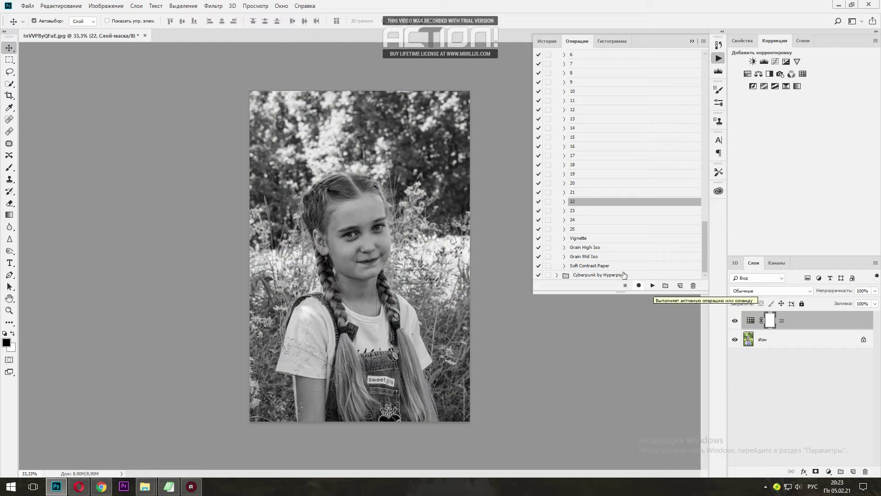
Step: Restore the photo's opening snapshot and run action 25 on the background layer
left_click(547, 41)
left_click(550, 59)
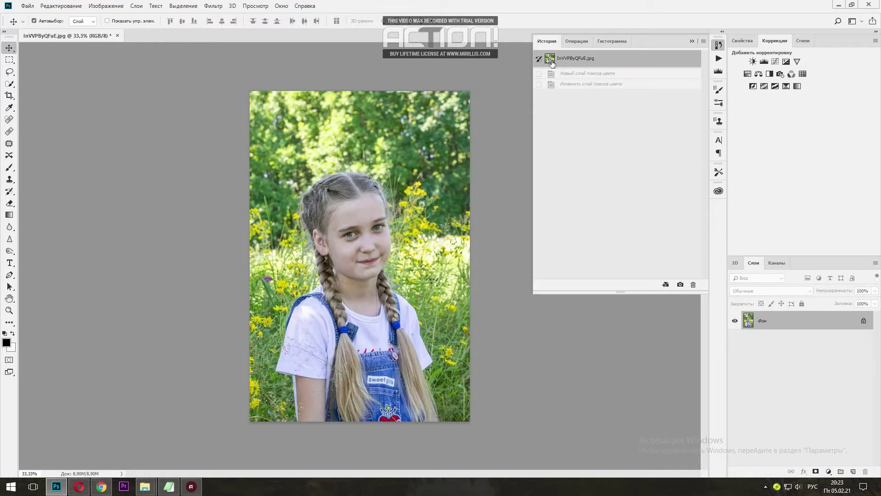
left_click(575, 41)
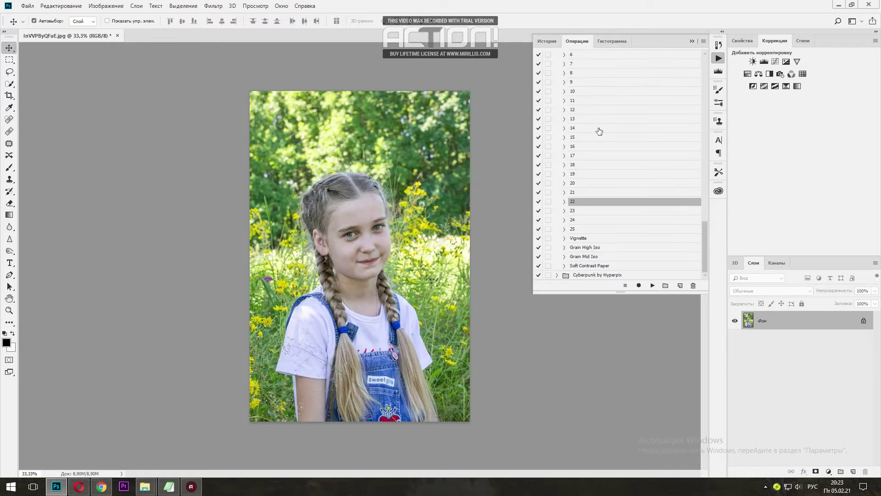
left_click(574, 229)
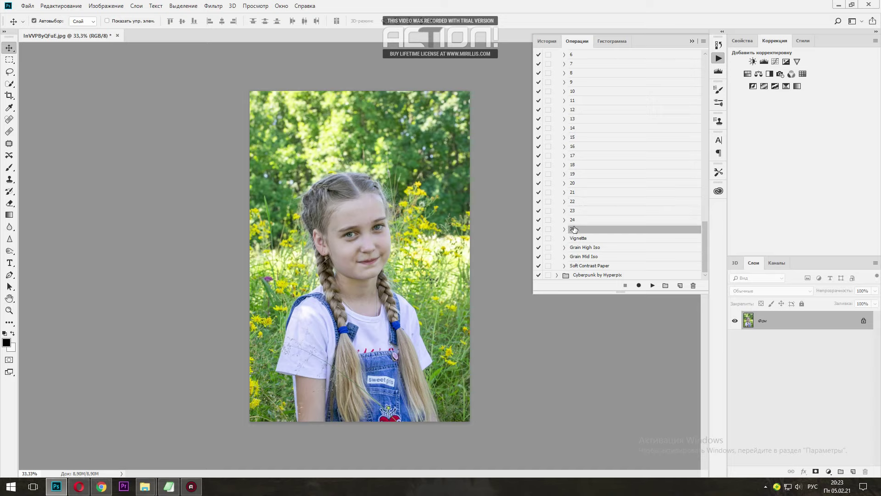
left_click(652, 285)
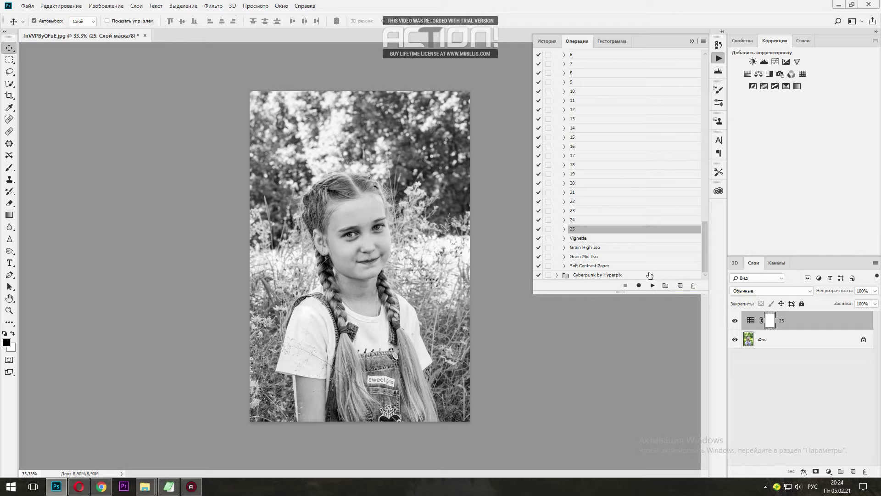
Step: Select the background layer beneath layer 25 and run the Soft Contrast Paper action on it twice
left_click(603, 275)
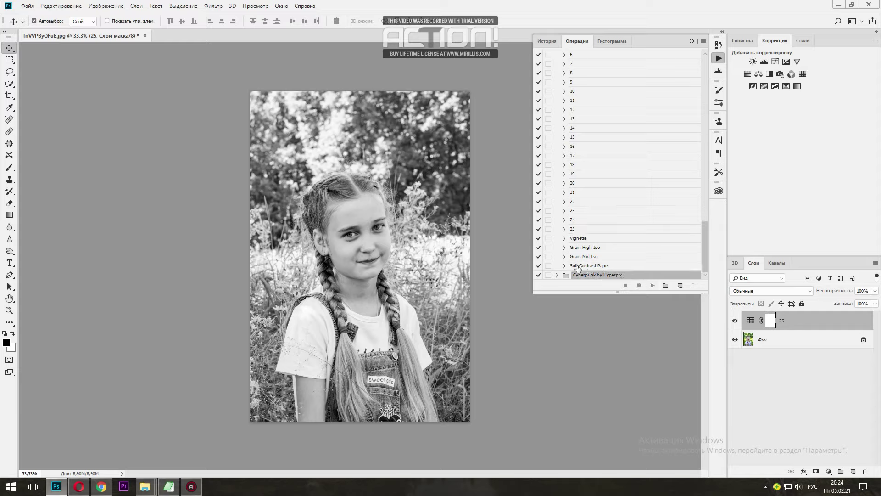
left_click(766, 340)
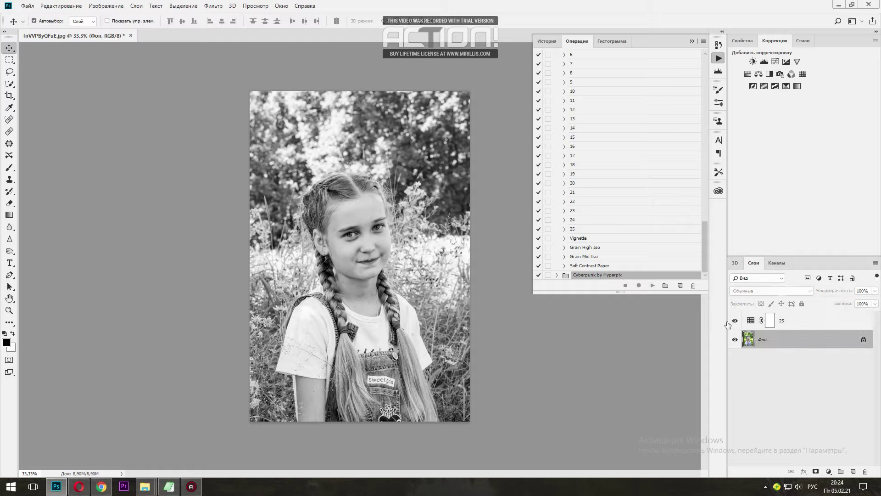
left_click(589, 266)
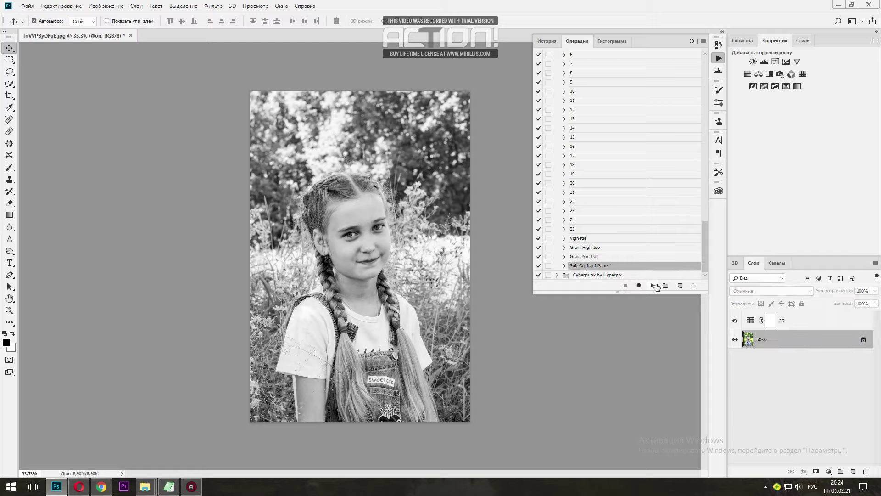
left_click(654, 285)
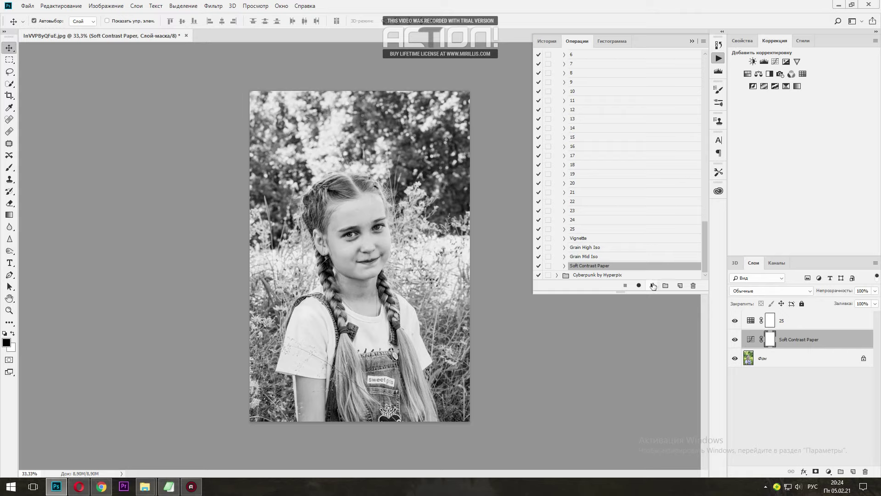
left_click(652, 286)
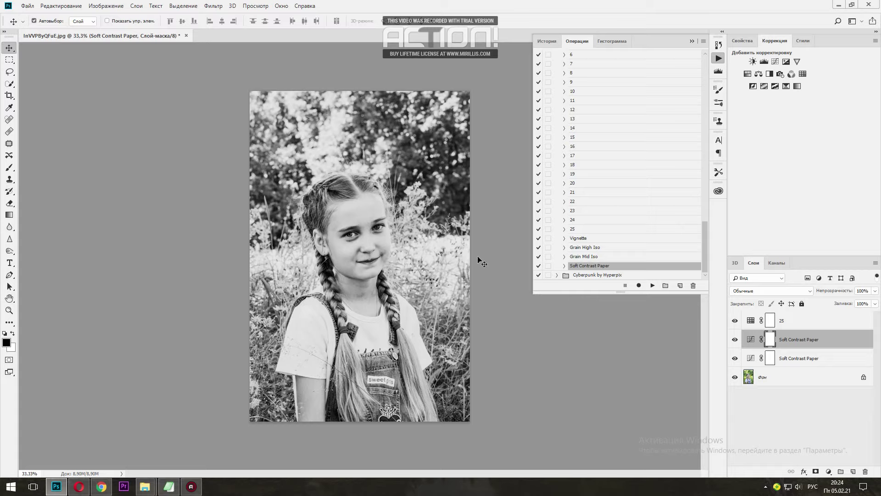
Step: Undo both Soft Contrast Paper passes by reverting to the color lookup layer's edited state in the history
left_click(553, 42)
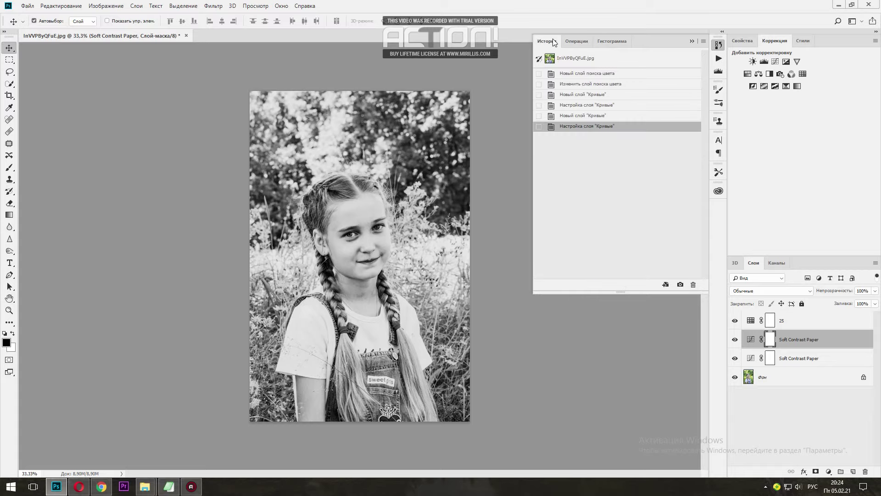
left_click(584, 117)
left_click(590, 105)
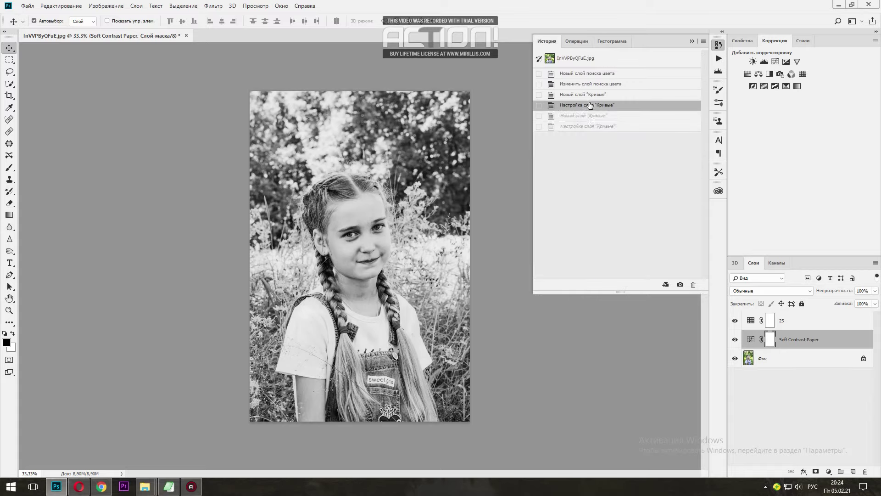
left_click(590, 94)
left_click(591, 85)
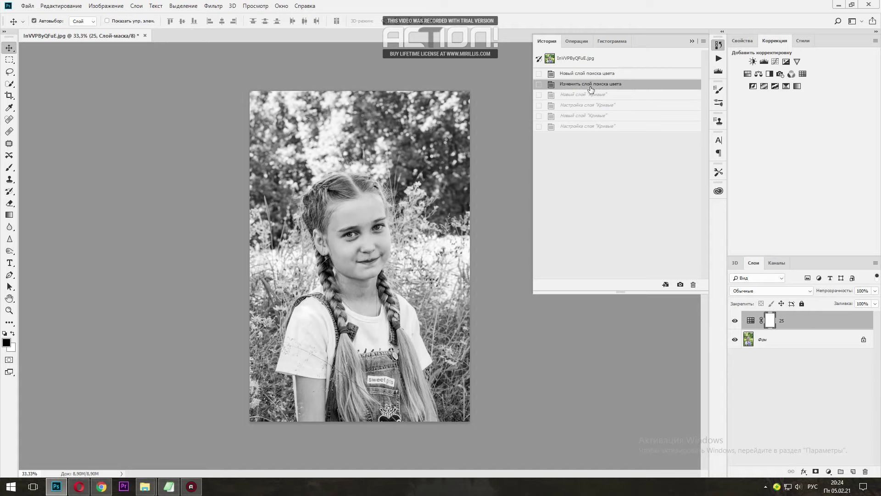
Step: Compare the color lookup and first Curves states in the history, ending on the edited color lookup state
left_click(592, 74)
left_click(587, 95)
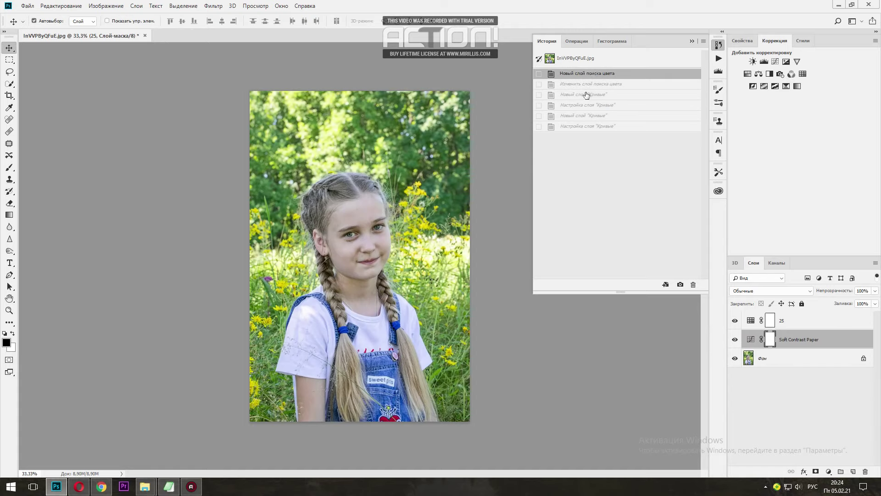
left_click(584, 106)
left_click(589, 94)
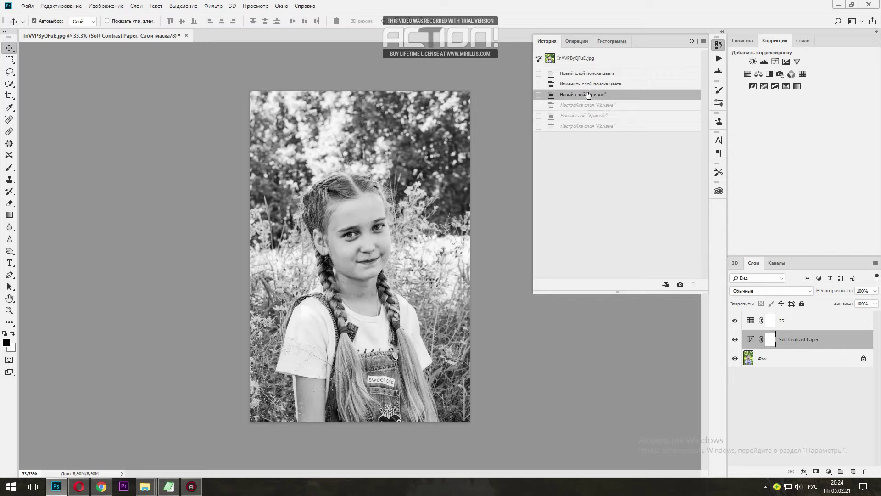
left_click(592, 85)
left_click(592, 99)
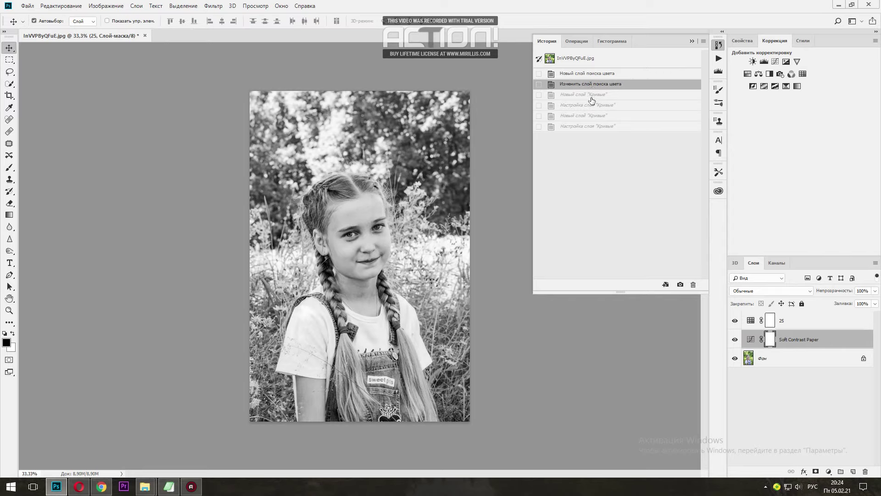
left_click(592, 85)
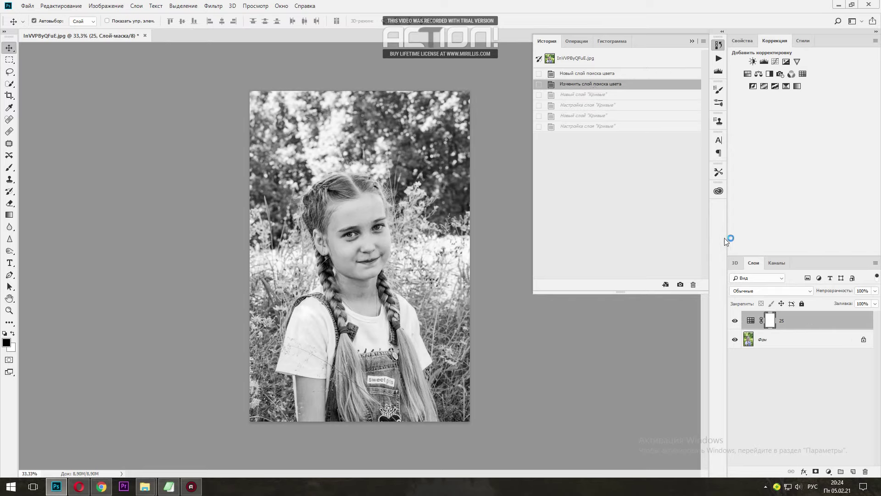
Step: Select the background layer and run the PLAY action from the Cyberpunk by Hyperpix set on it
left_click(783, 344)
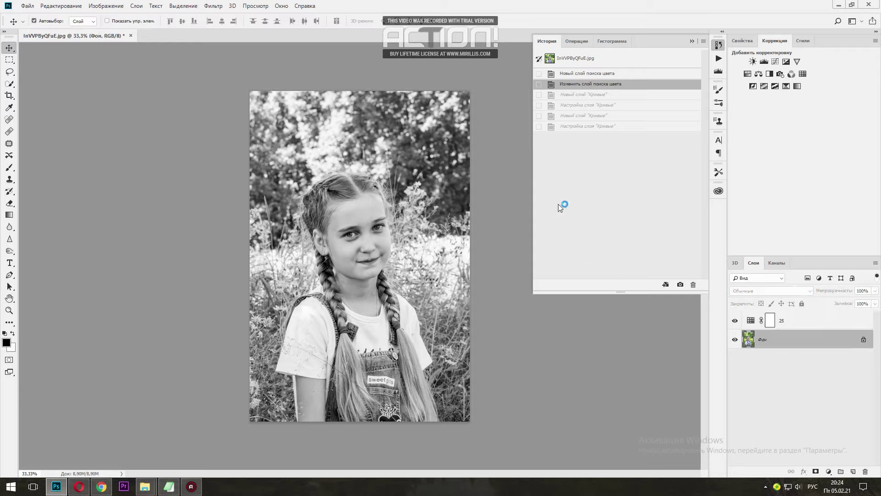
left_click(577, 42)
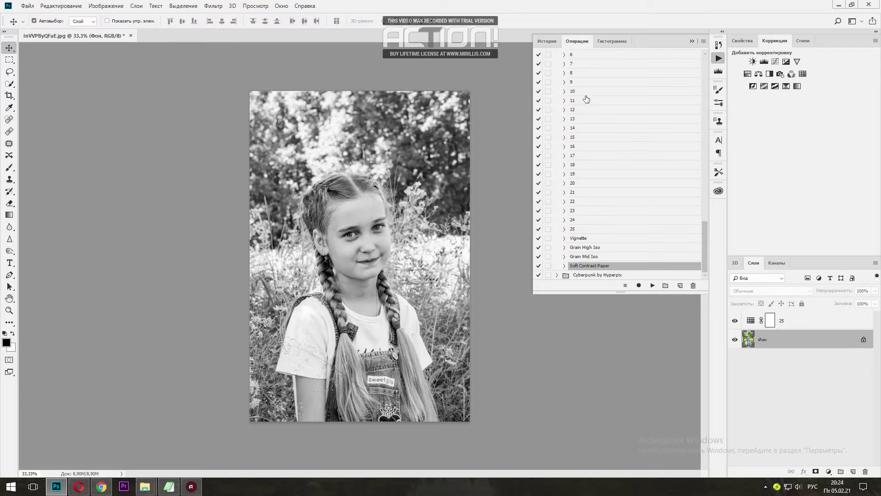
left_click(593, 275)
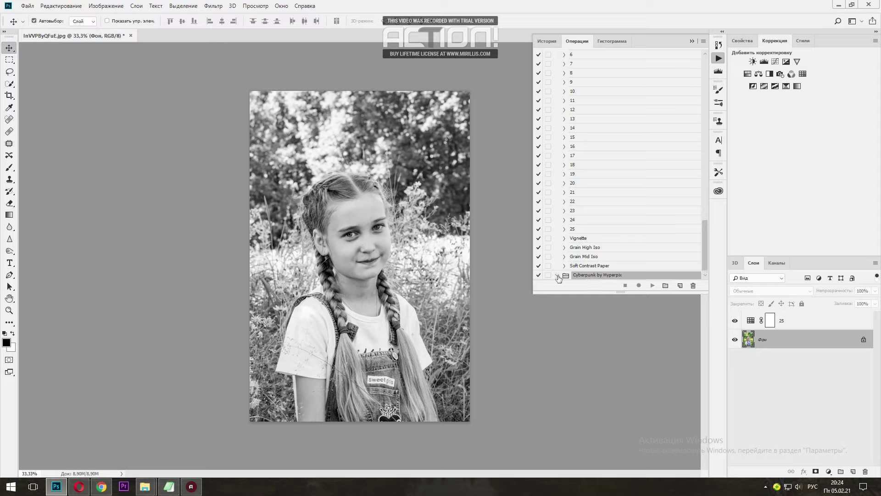
left_click(614, 275)
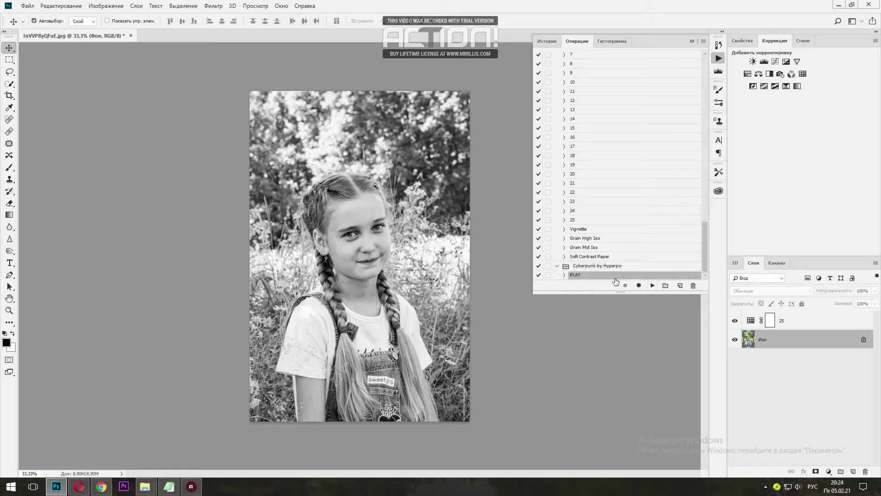
left_click(654, 286)
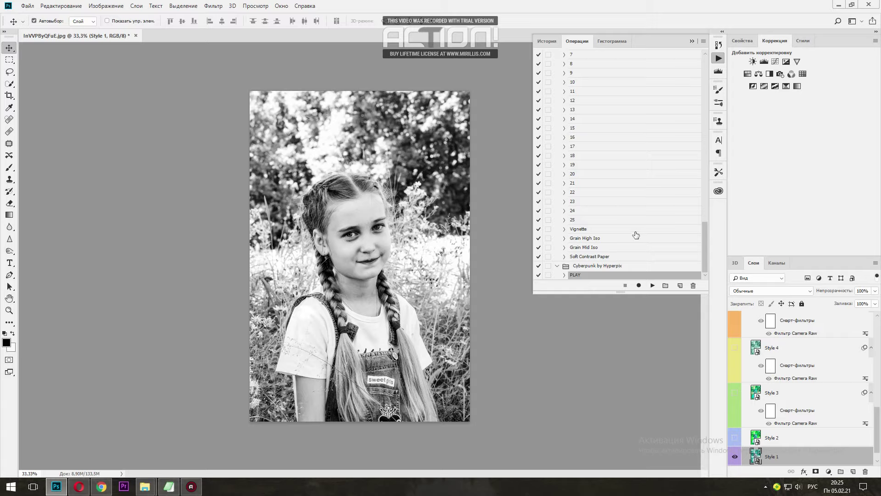
Step: Compare the photo's opening snapshot with Снимок 1 in the history, ending on Снимок 1
left_click(547, 40)
scroll(687, 274, "up", 2)
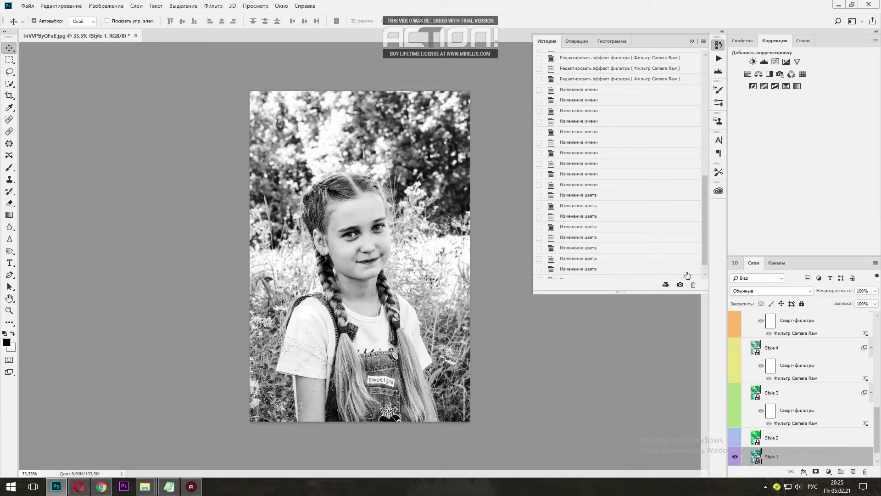
scroll(687, 274, "up", 10)
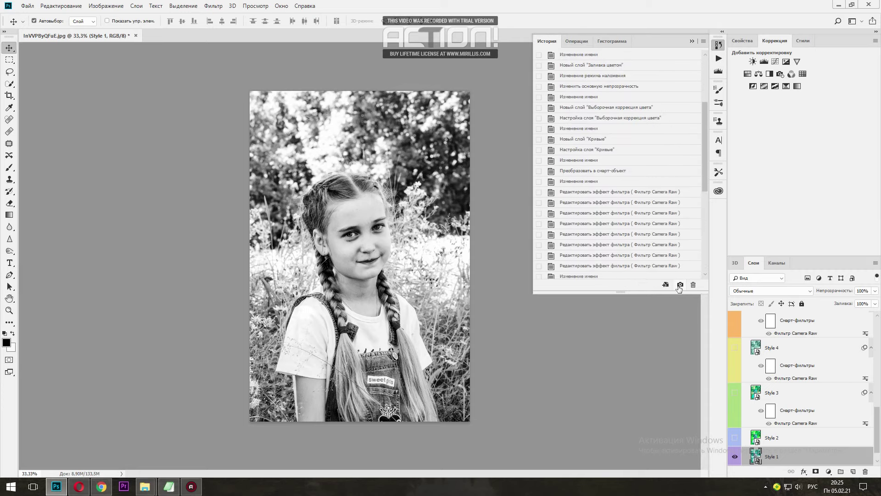
scroll(689, 206, "down", 12)
left_click_drag(707, 211, 709, 50)
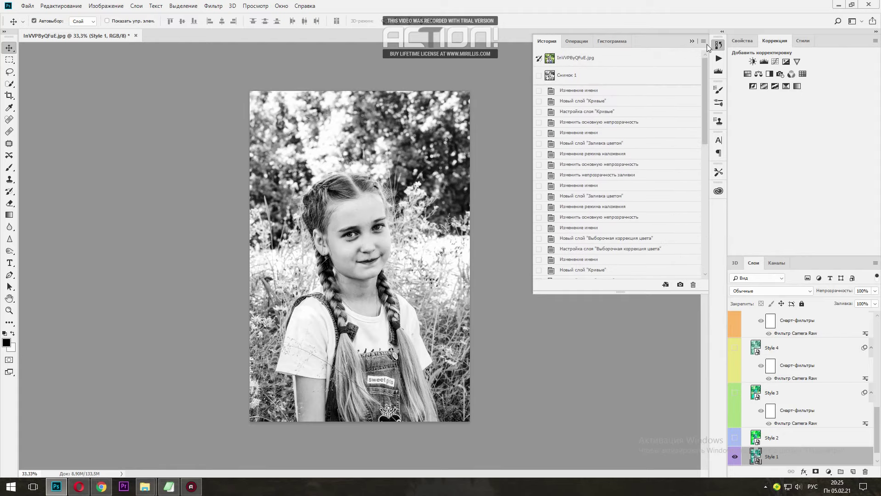
left_click(562, 60)
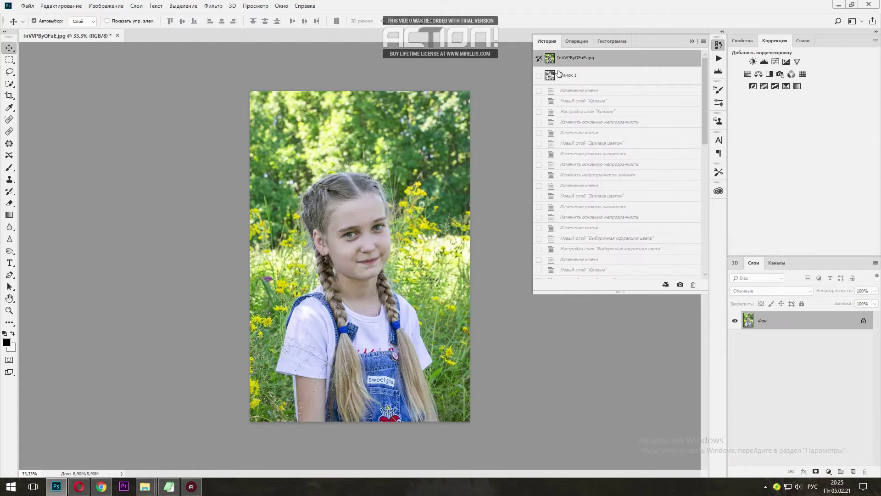
left_click(561, 76)
left_click(563, 59)
left_click(562, 78)
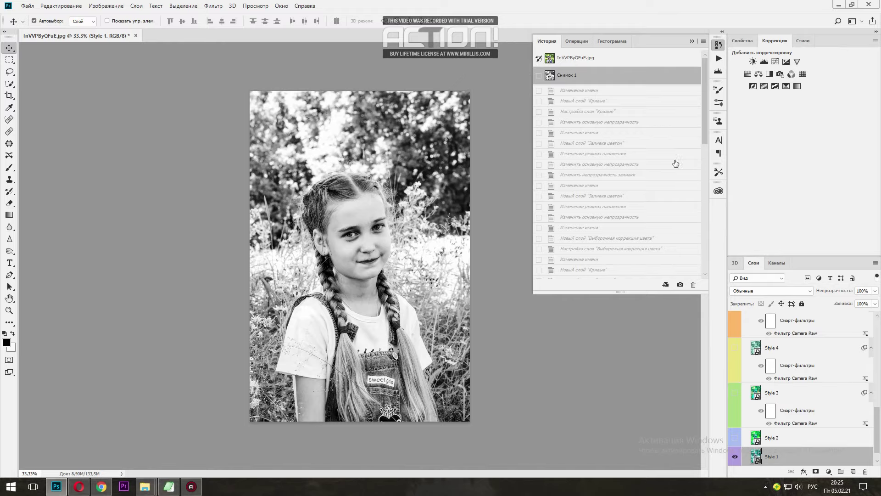
left_click(191, 492)
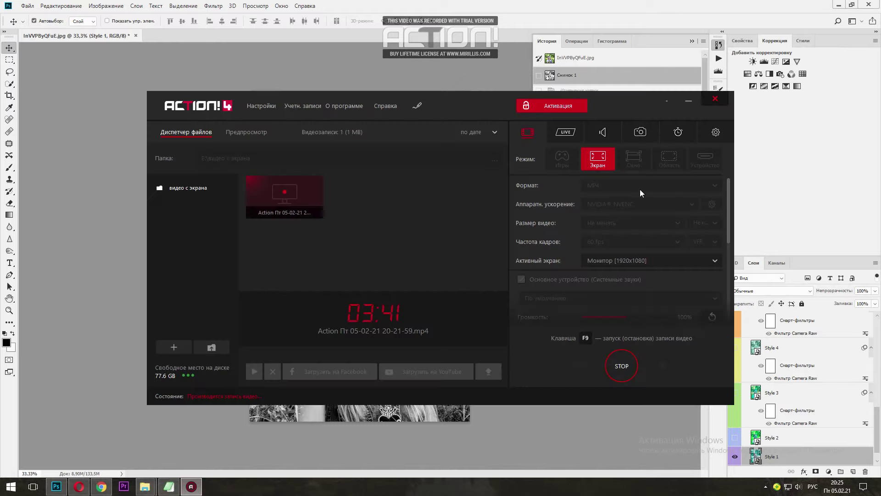